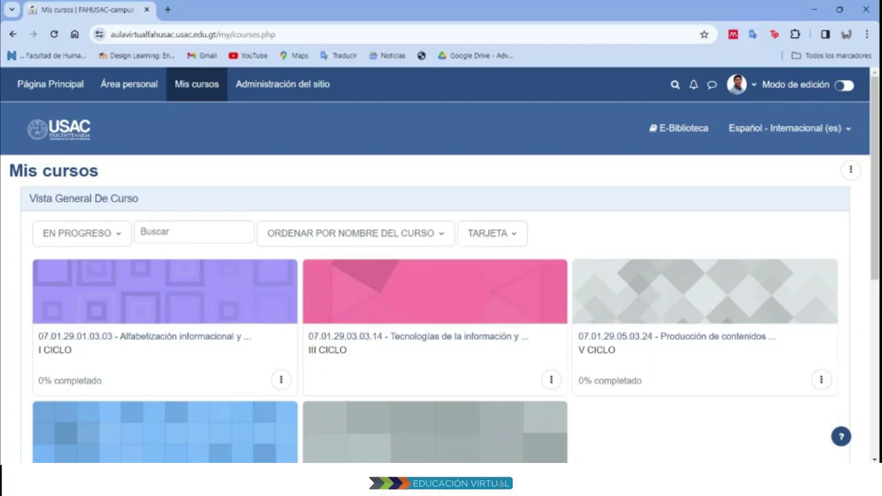
Open the I CICLO course "07.01.29.01.03.03 - Alfabetización informacional y mediática" from Mis cursos.
{"action": "left_click", "coordinate": [204, 93]}
{"action": "scroll", "coordinate": [638, 234], "scroll_direction": "down", "scroll_amount": 1}
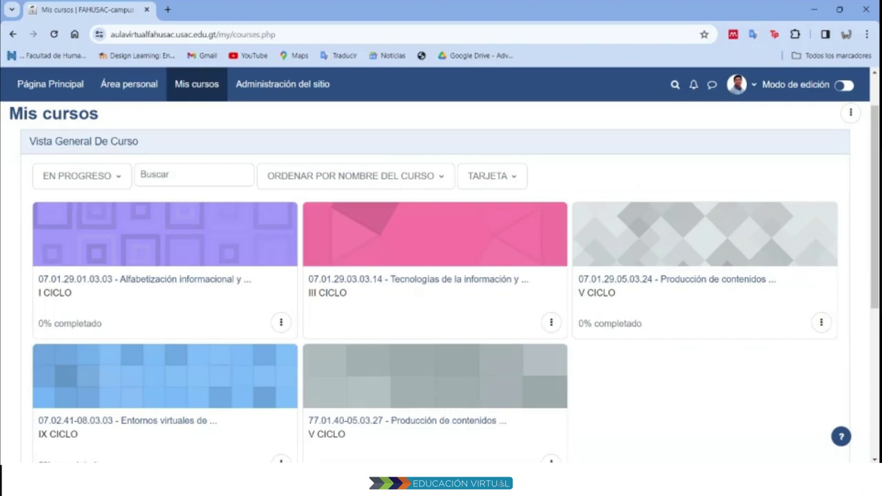
{"action": "left_click", "coordinate": [173, 280]}
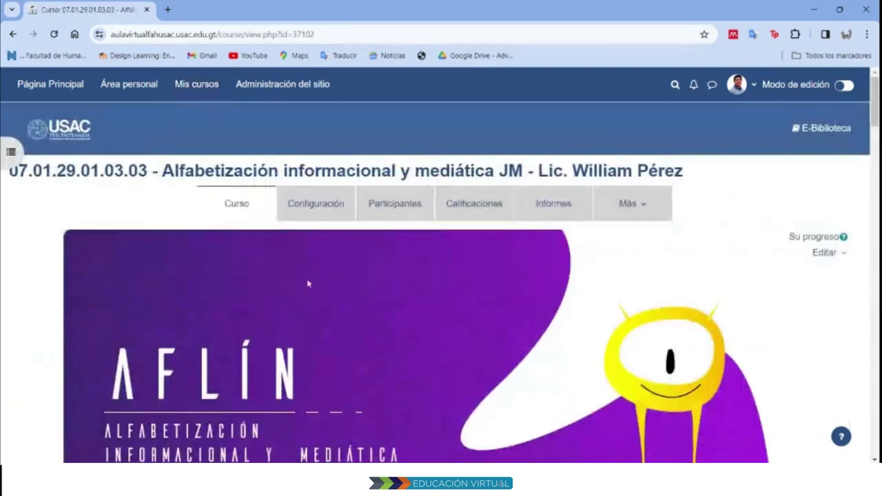
Open the course's participants and switch from enrolled users to the Métodos de matriculación page.
{"action": "scroll", "coordinate": [315, 283], "scroll_direction": "down", "scroll_amount": 1}
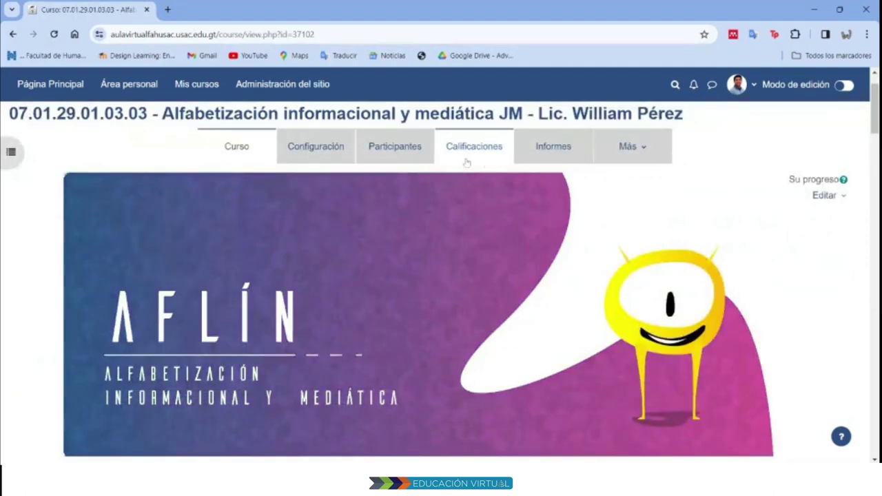
{"action": "scroll", "coordinate": [389, 238], "scroll_direction": "up", "scroll_amount": 1}
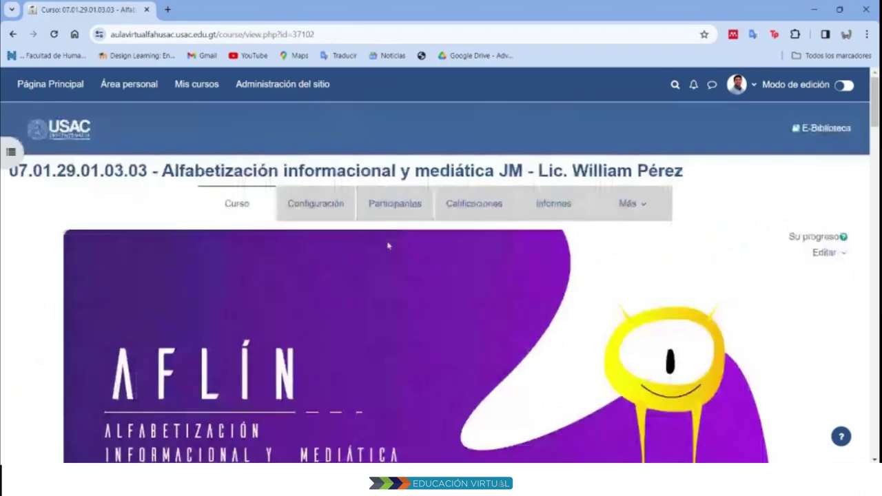
{"action": "scroll", "coordinate": [388, 246], "scroll_direction": "down", "scroll_amount": 2}
{"action": "scroll", "coordinate": [716, 308], "scroll_direction": "up", "scroll_amount": 2}
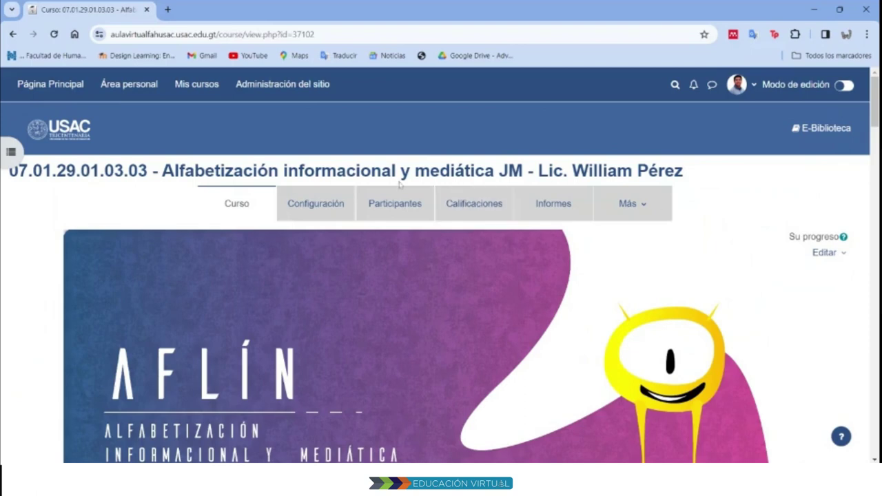
{"action": "left_click", "coordinate": [398, 209]}
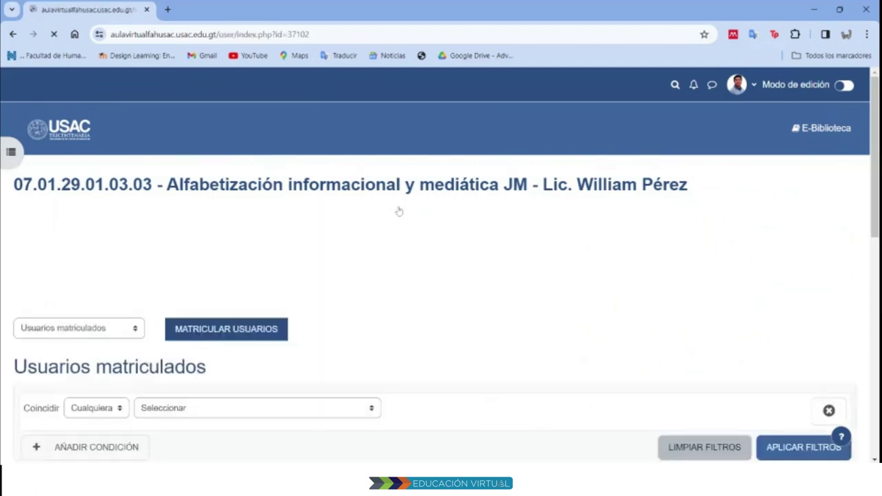
{"action": "scroll", "coordinate": [417, 276], "scroll_direction": "down", "scroll_amount": 1}
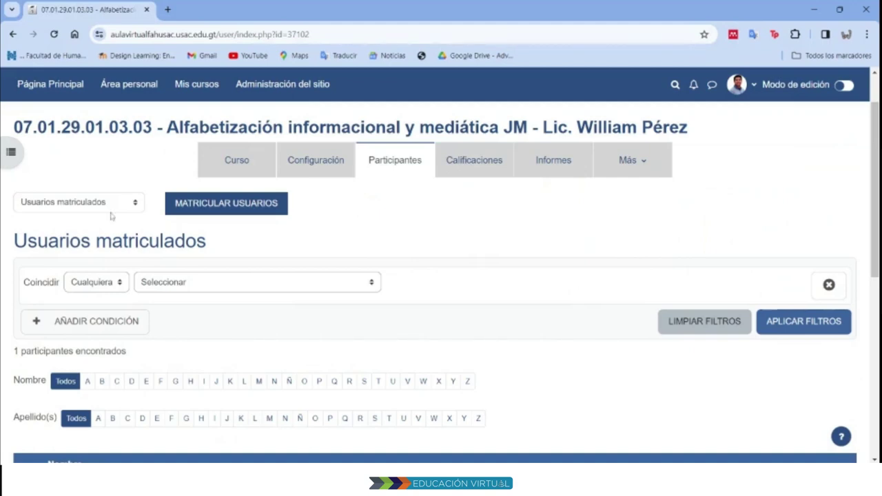
{"action": "key", "text": "Down"}
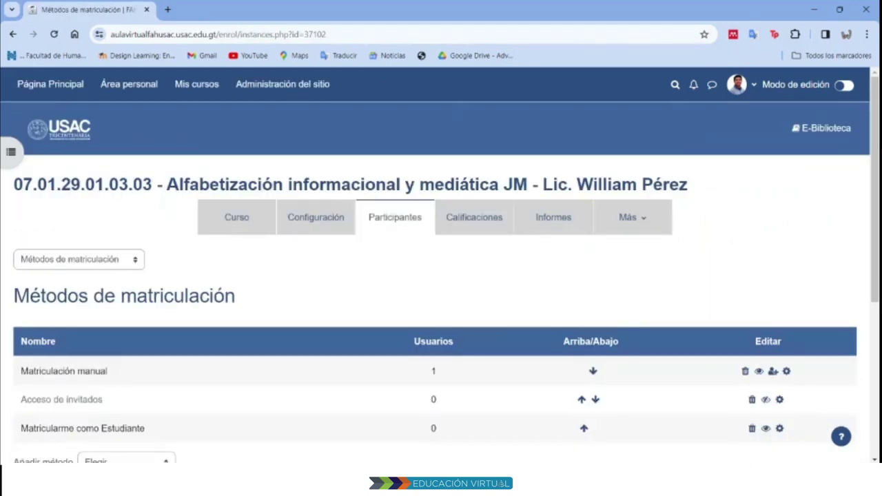
Open the settings of the "Matricularme como Estudiante" enrolment method.
{"action": "scroll", "coordinate": [413, 303], "scroll_direction": "down", "scroll_amount": 3}
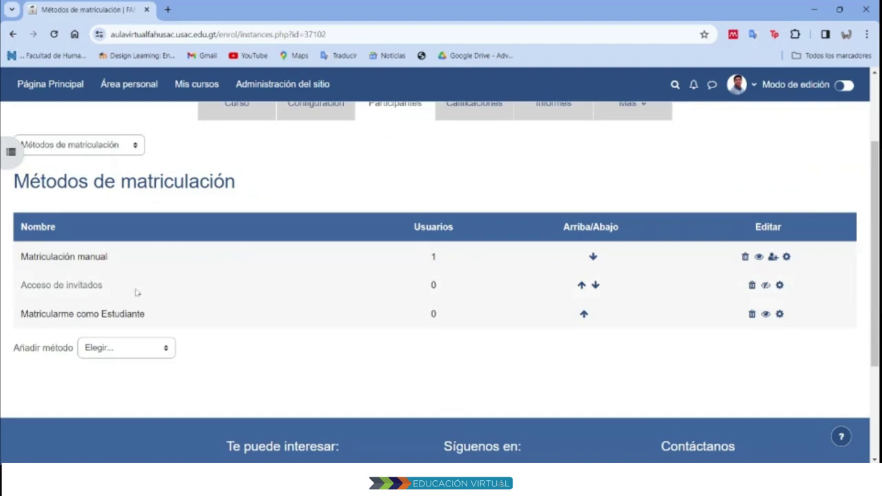
{"action": "left_click_drag", "start_coordinate": [21, 315], "coordinate": [143, 325]}
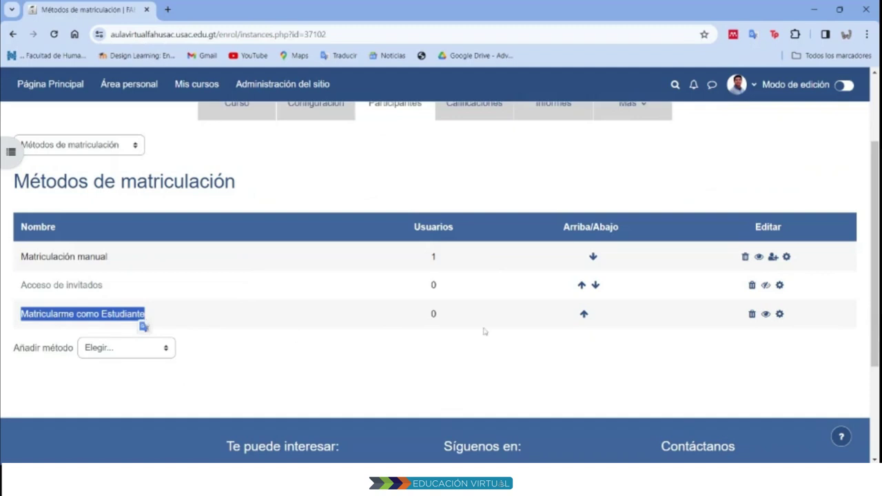
{"action": "left_click", "coordinate": [779, 314]}
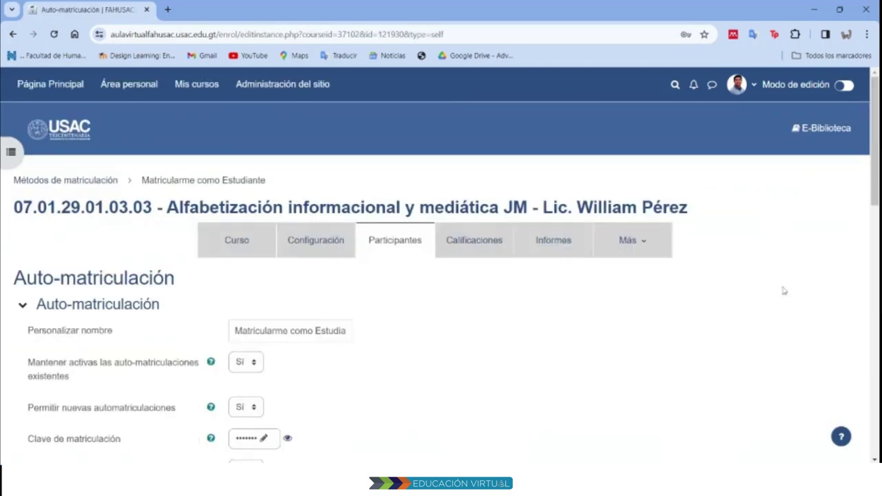
Check the custom name given to the self-enrolment method.
{"action": "scroll", "coordinate": [685, 296], "scroll_direction": "down", "scroll_amount": 2}
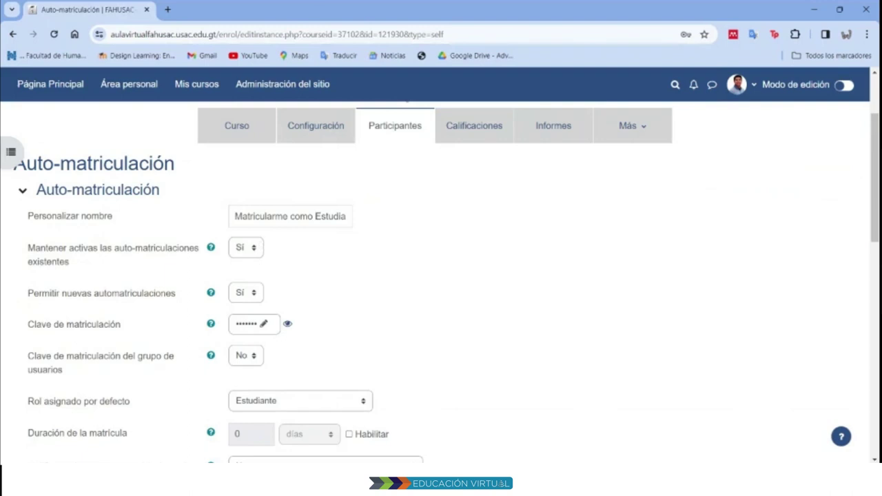
{"action": "left_click", "coordinate": [275, 216]}
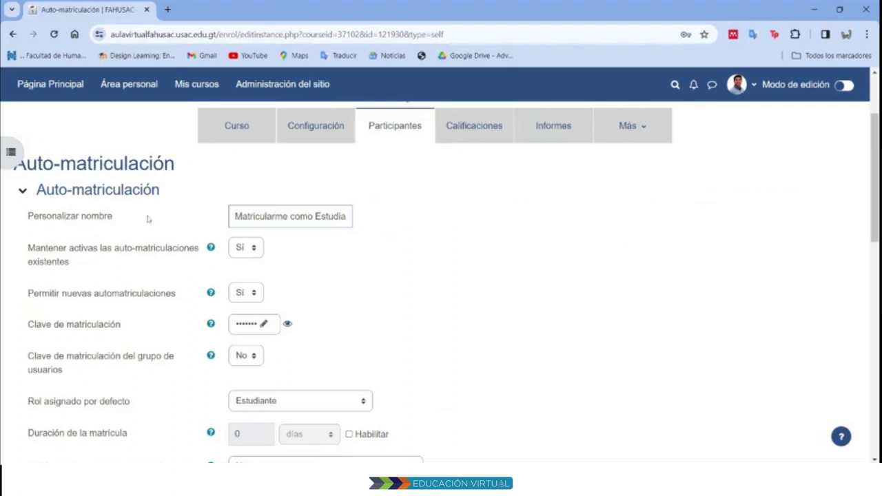
{"action": "left_click_drag", "start_coordinate": [235, 216], "coordinate": [350, 216]}
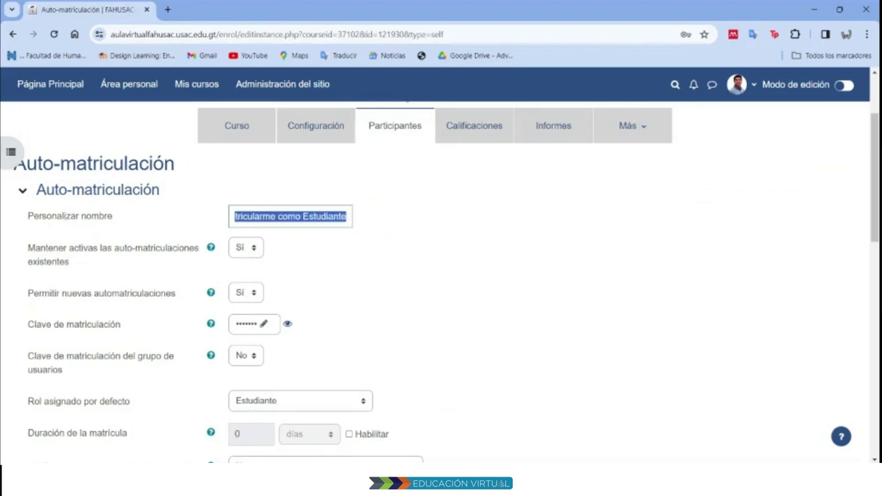
{"action": "left_click", "coordinate": [274, 217]}
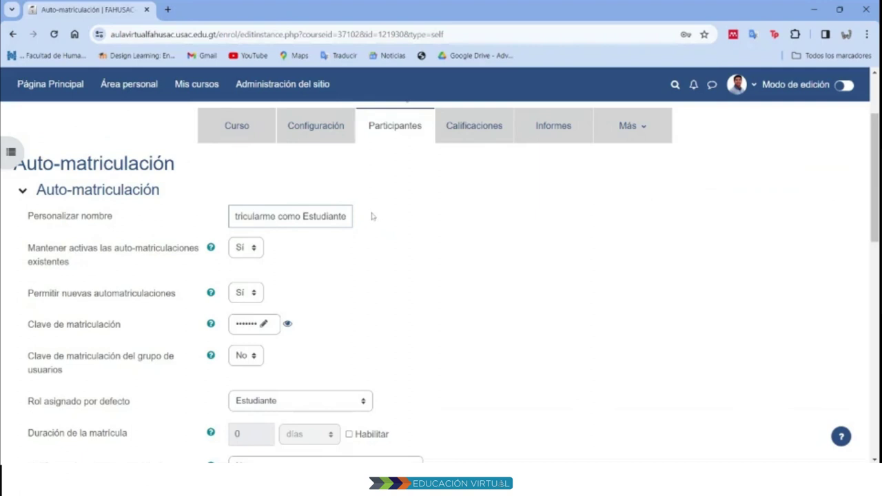
{"action": "left_click", "coordinate": [402, 216]}
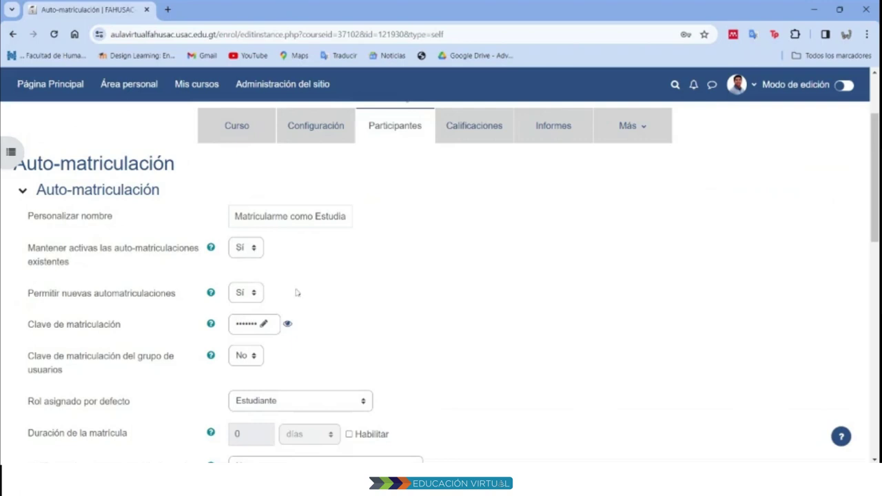
Open the enrolment key for editing, reveal it to check it, hide it again and confirm the field.
{"action": "scroll", "coordinate": [270, 294], "scroll_direction": "down", "scroll_amount": 1}
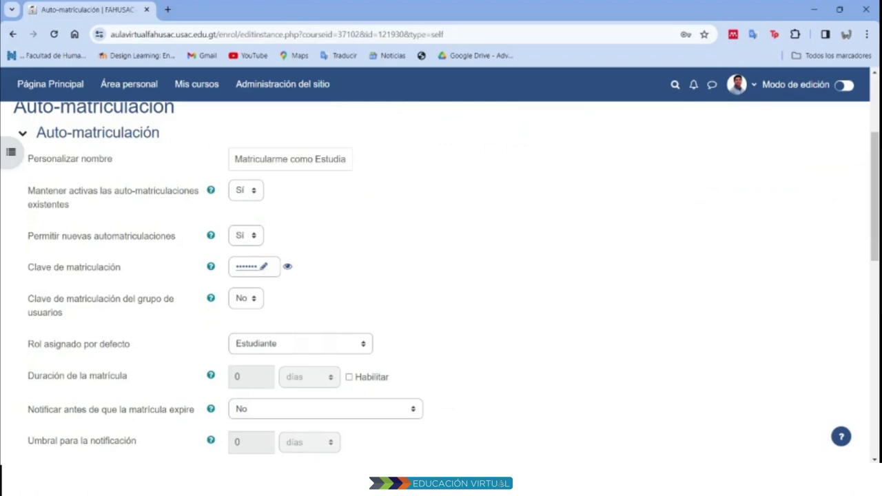
{"action": "left_click", "coordinate": [248, 270]}
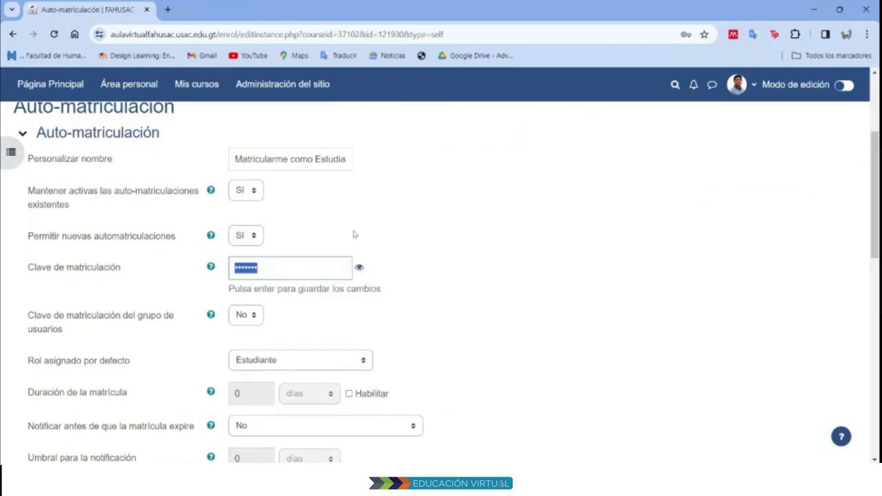
{"action": "left_click", "coordinate": [359, 269]}
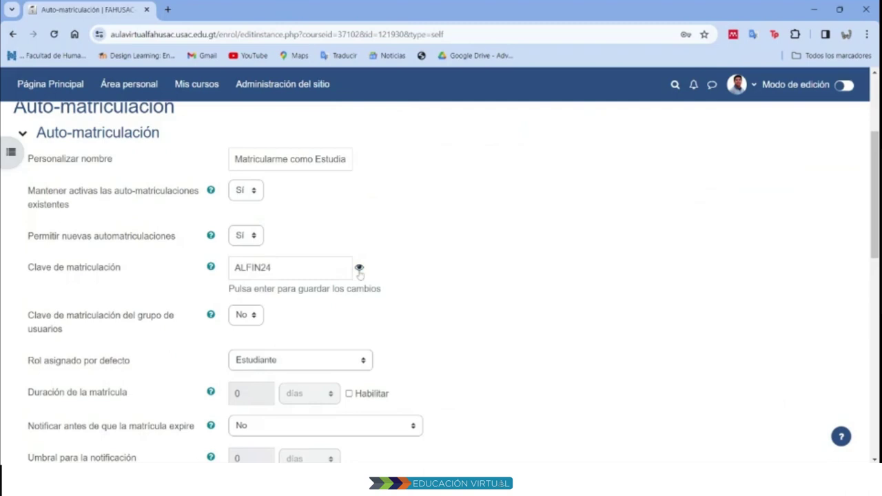
{"action": "left_click", "coordinate": [252, 268]}
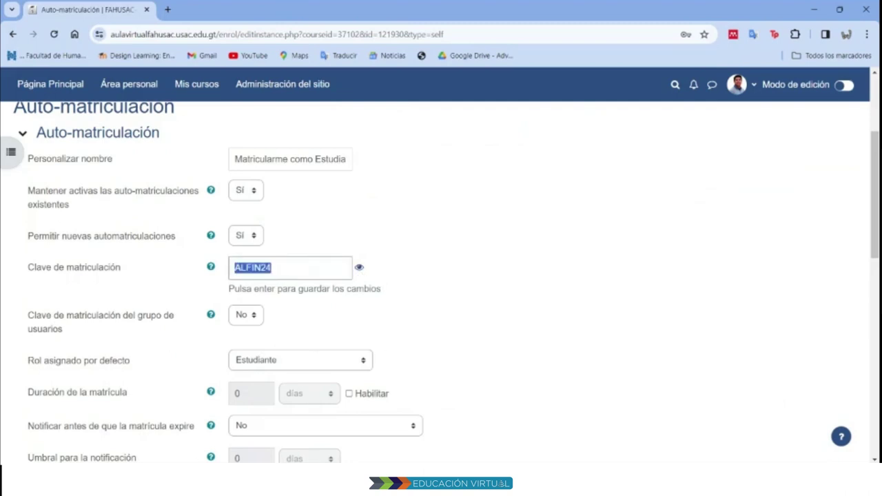
{"action": "left_click", "coordinate": [271, 267]}
{"action": "left_click", "coordinate": [359, 268]}
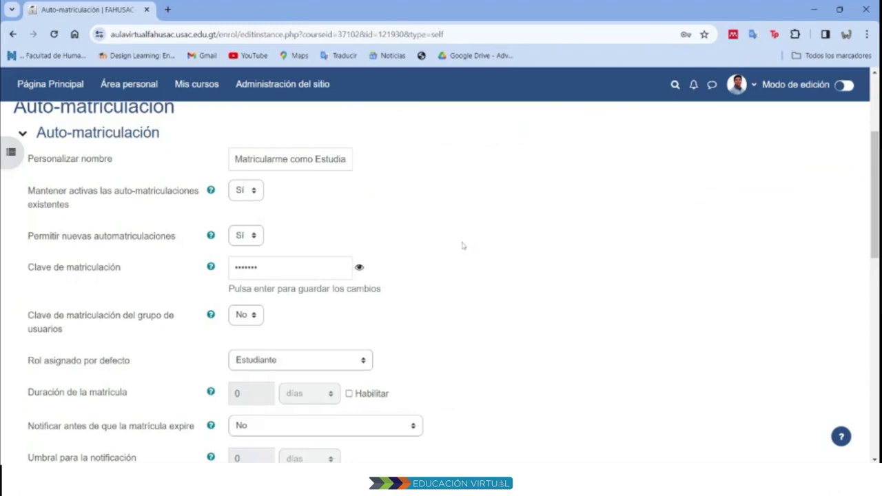
{"action": "scroll", "coordinate": [443, 254], "scroll_direction": "down", "scroll_amount": 1}
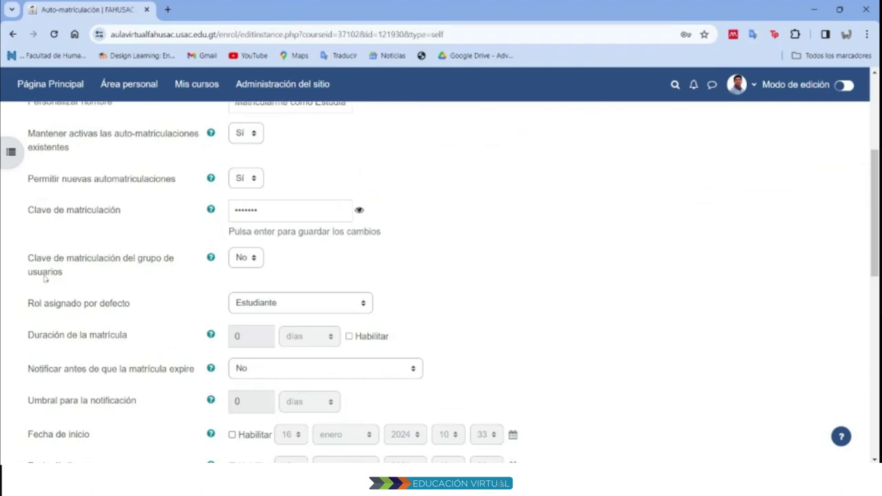
{"action": "key", "text": "Return"}
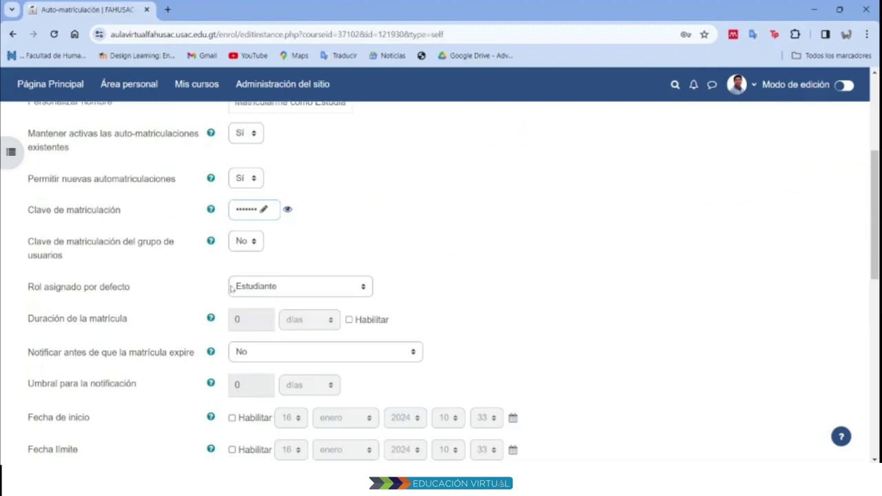
Review the remaining self-enrolment settings through the personalised welcome message, and save the changes.
{"action": "scroll", "coordinate": [172, 298], "scroll_direction": "down", "scroll_amount": 3}
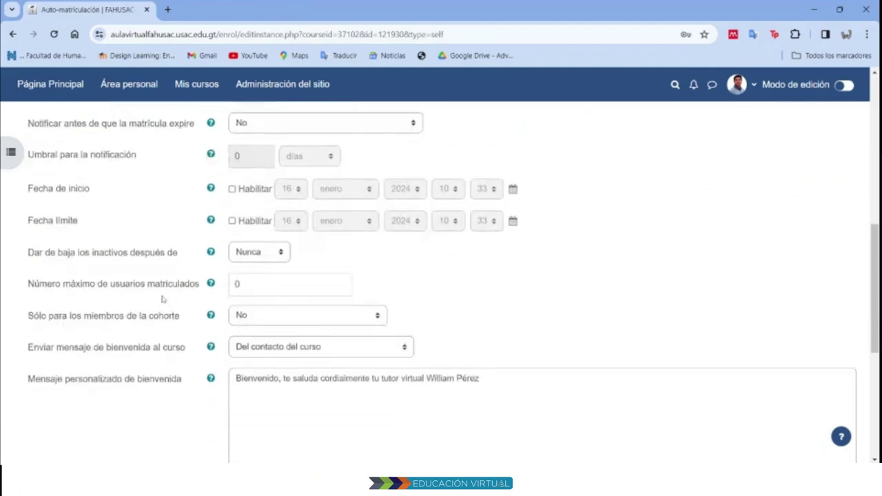
{"action": "scroll", "coordinate": [166, 303], "scroll_direction": "down", "scroll_amount": 2}
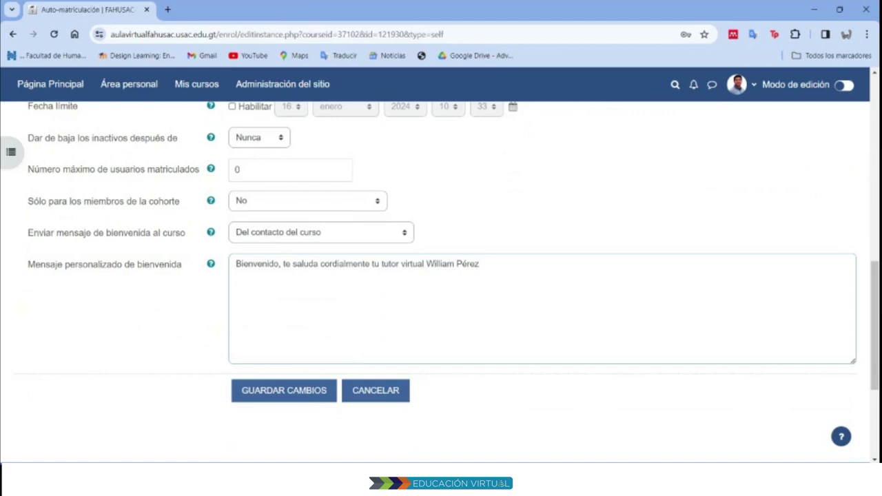
{"action": "scroll", "coordinate": [441, 276], "scroll_direction": "up", "scroll_amount": 3}
{"action": "scroll", "coordinate": [440, 276], "scroll_direction": "up", "scroll_amount": 4}
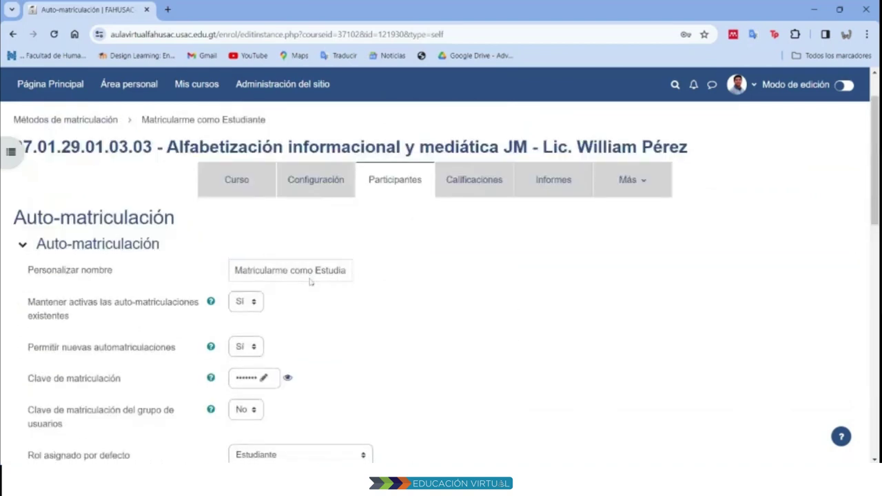
{"action": "scroll", "coordinate": [441, 276], "scroll_direction": "down", "scroll_amount": 9}
{"action": "left_click", "coordinate": [269, 285]}
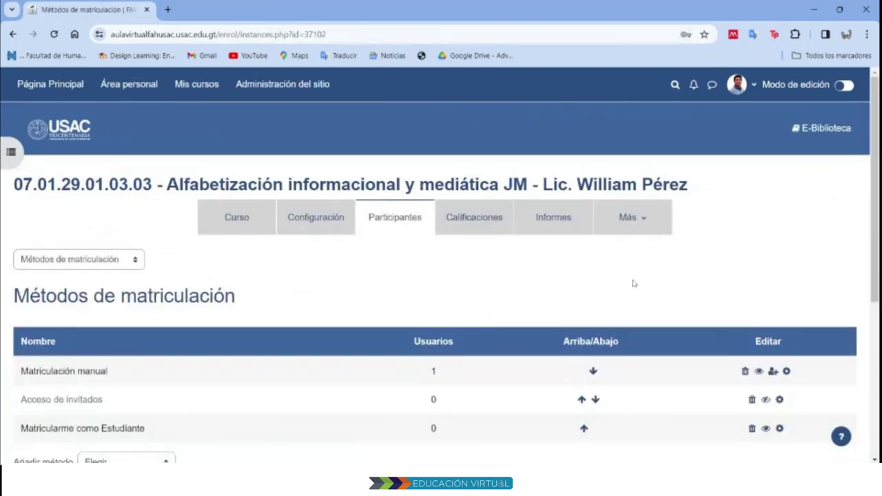
Check the visibility setting of "Matricularme como Estudiante" in the enrolment methods list.
{"action": "scroll", "coordinate": [222, 238], "scroll_direction": "down", "scroll_amount": 1}
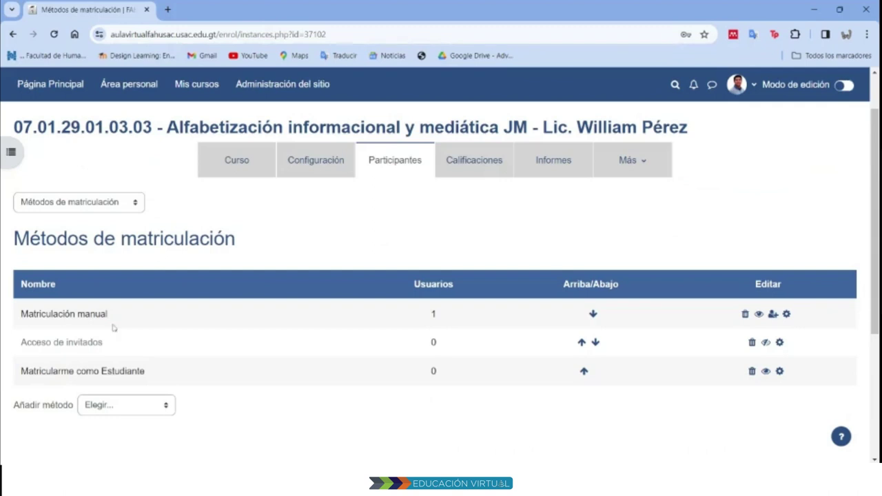
{"action": "left_click_drag", "start_coordinate": [21, 370], "coordinate": [145, 372]}
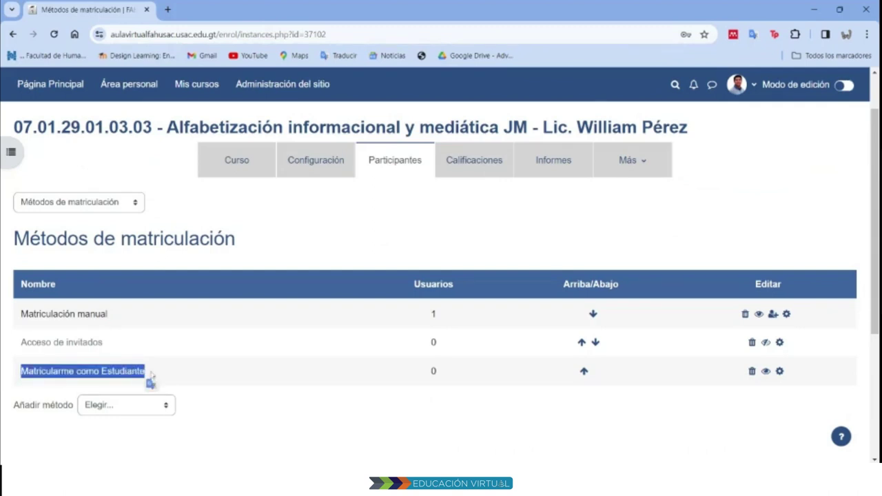
{"action": "left_click", "coordinate": [766, 371]}
{"action": "left_click", "coordinate": [722, 215]}
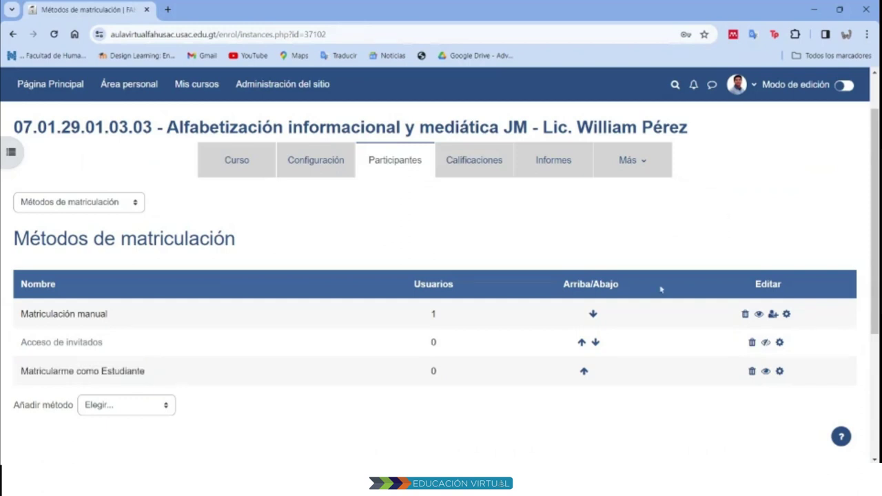